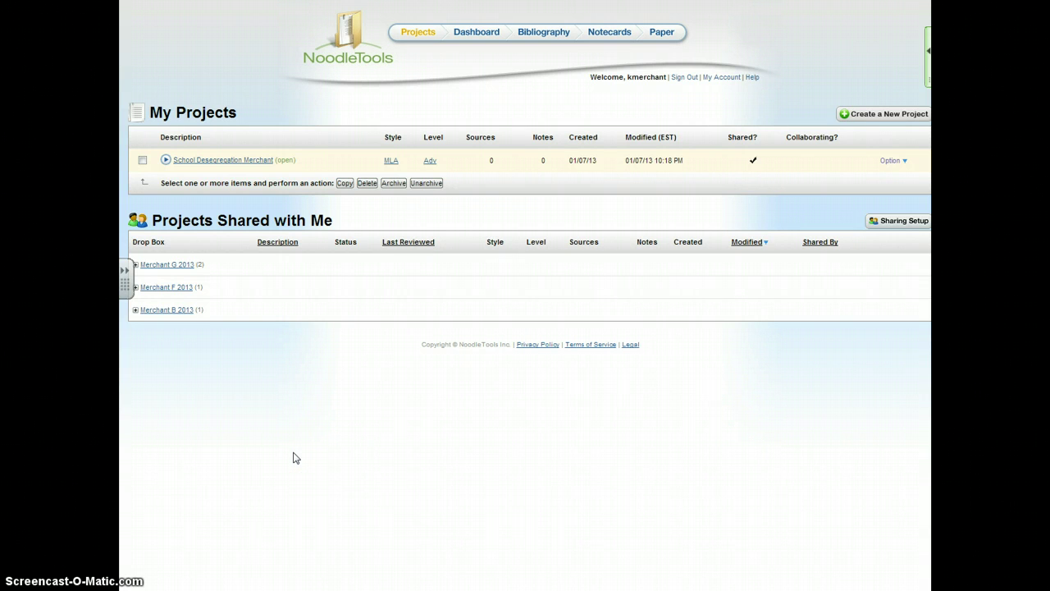
Step: Open the School Desegregation Merchant project from My Projects to reach its Dashboard
click(283, 466)
click(228, 159)
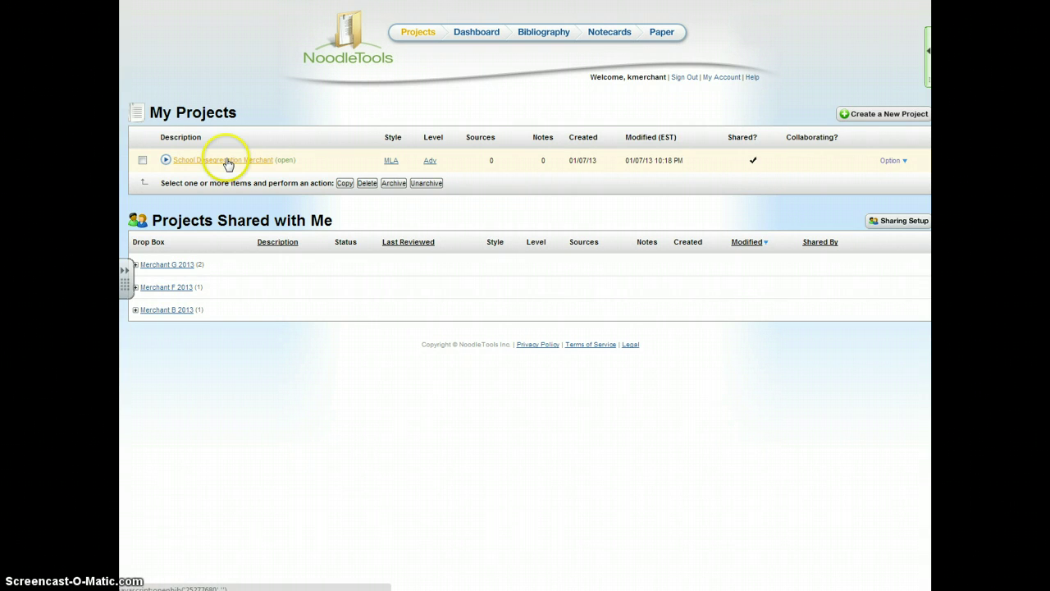
click(272, 111)
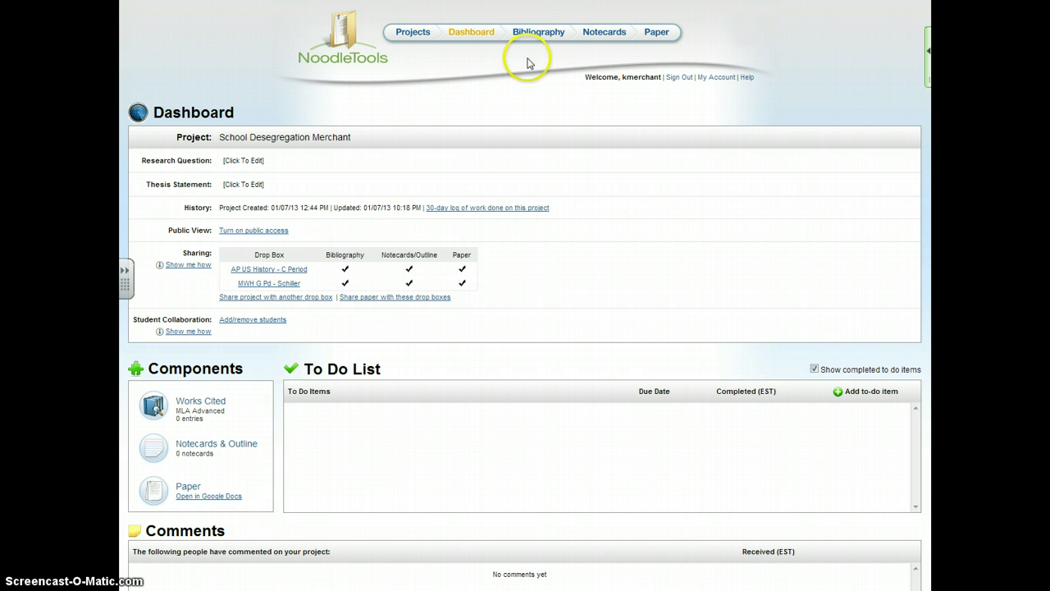
Step: On the Bibliography page, start a new citation with Book as the source type
click(546, 38)
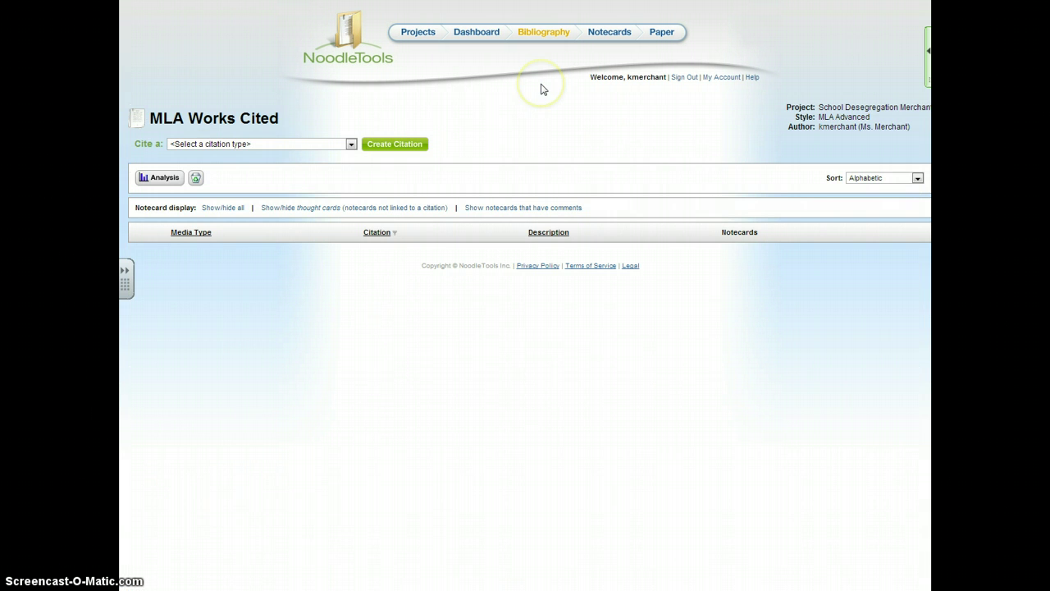
click(266, 146)
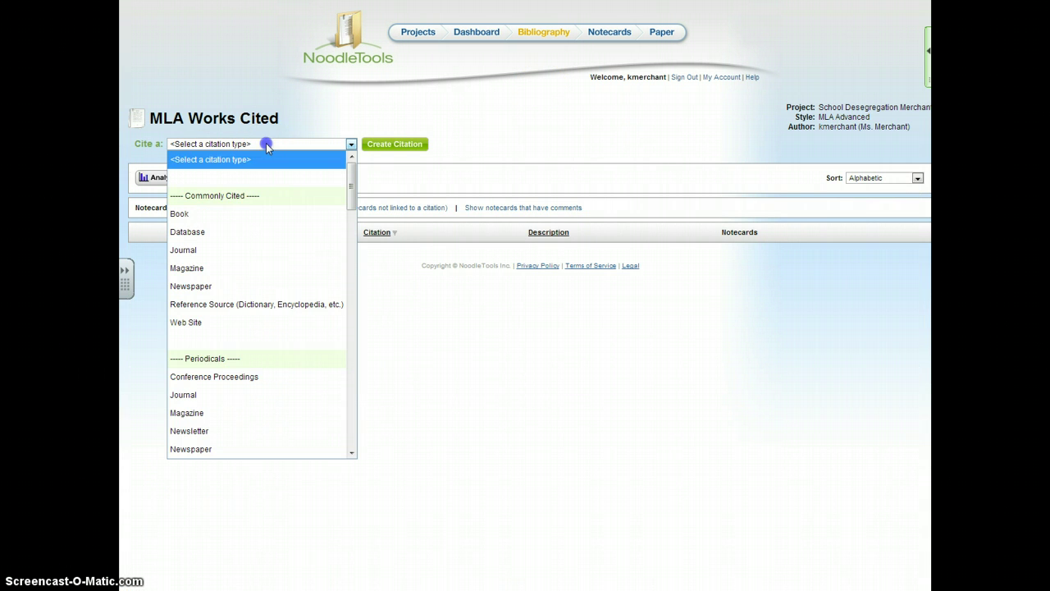
click(269, 215)
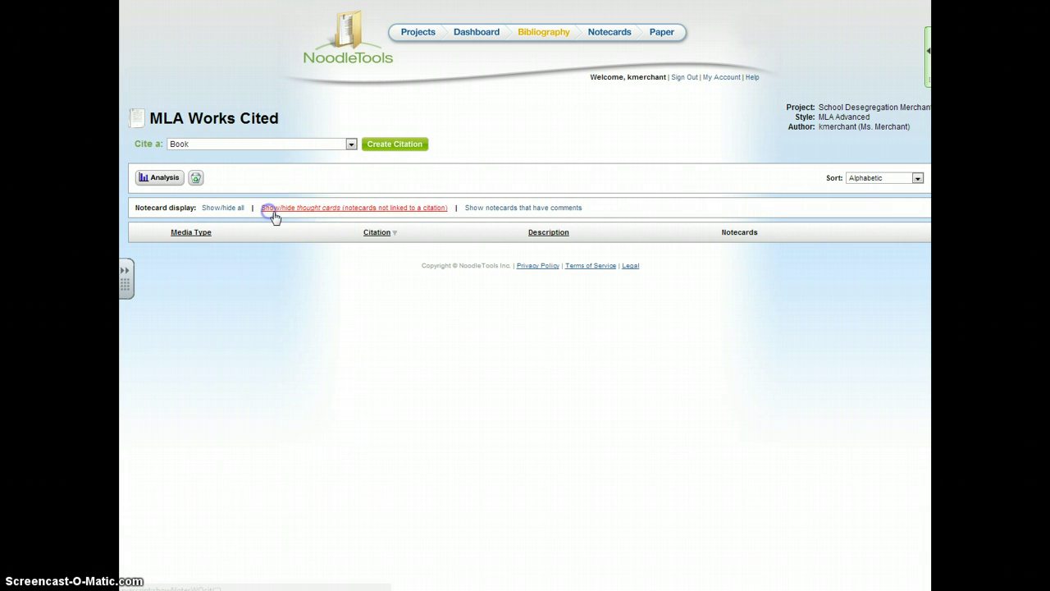
click(403, 146)
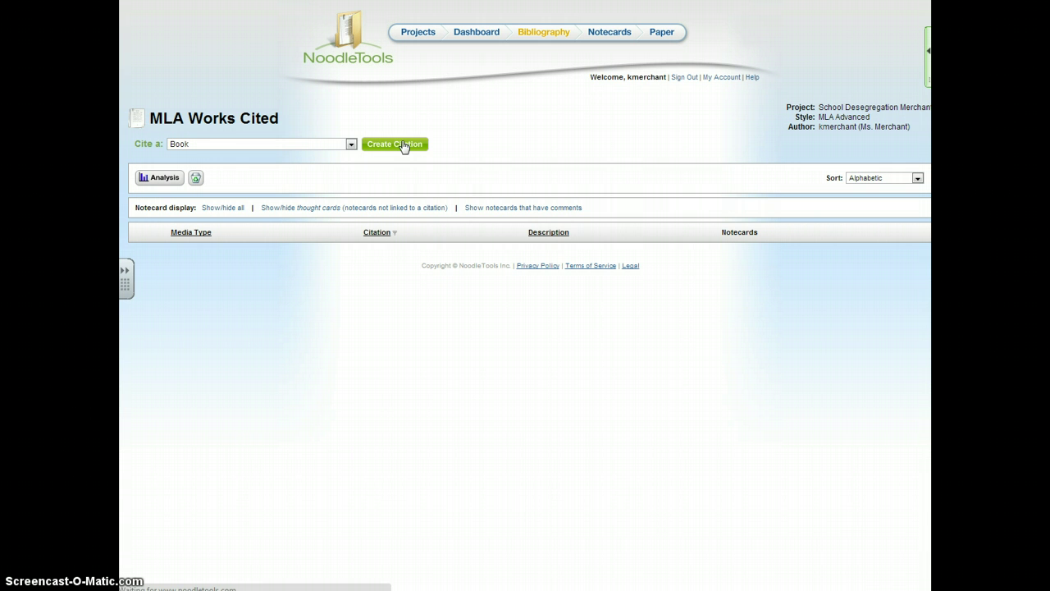
Step: Load the Book help screen listing SourceCheck alternatives to a book
click(407, 121)
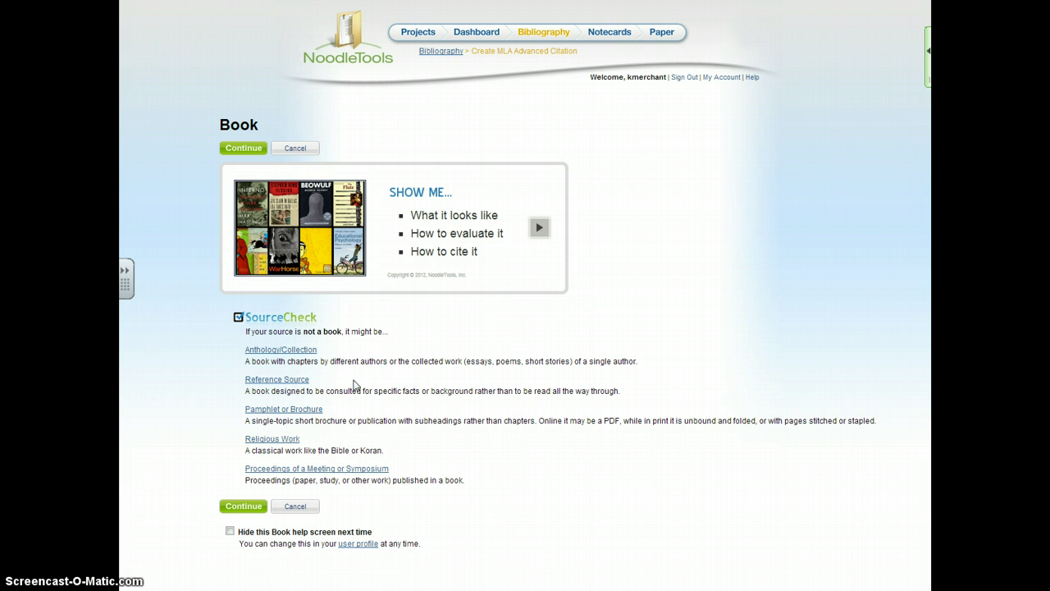
click(232, 507)
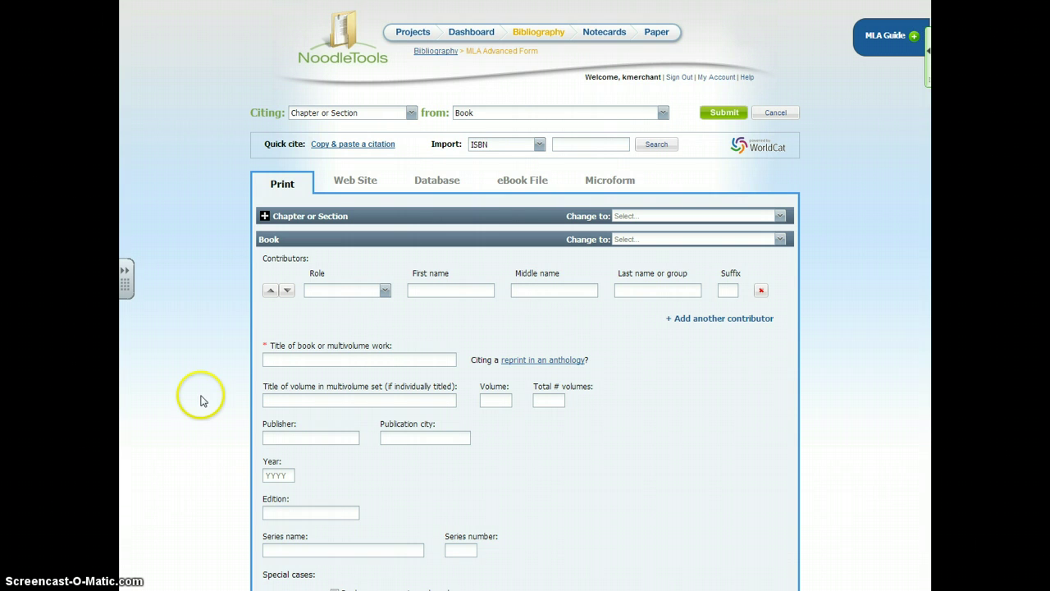
scroll(201, 385, down, 2)
scroll(201, 378, up, 1)
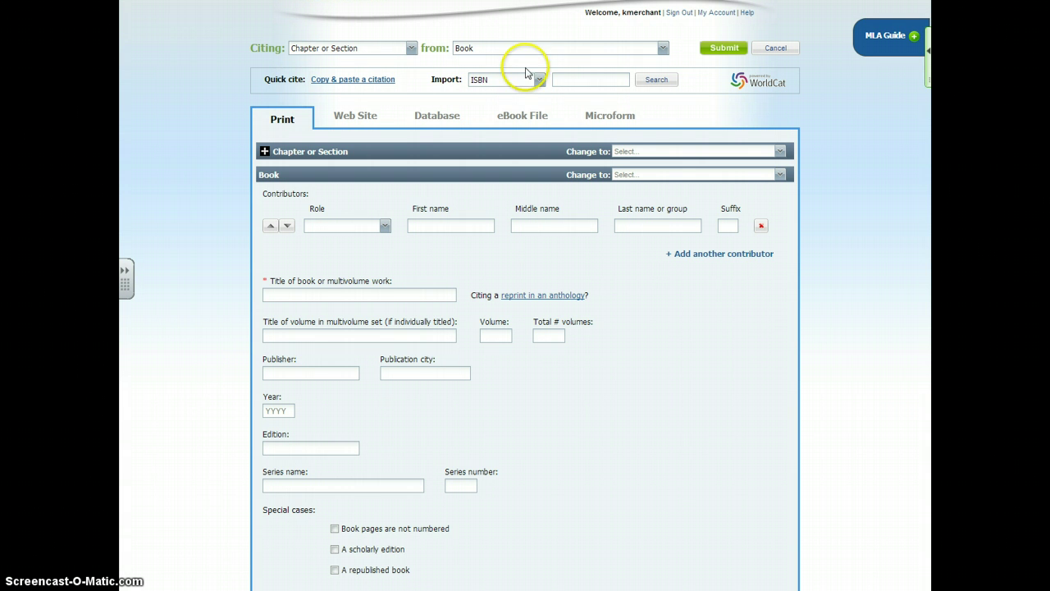
click(572, 79)
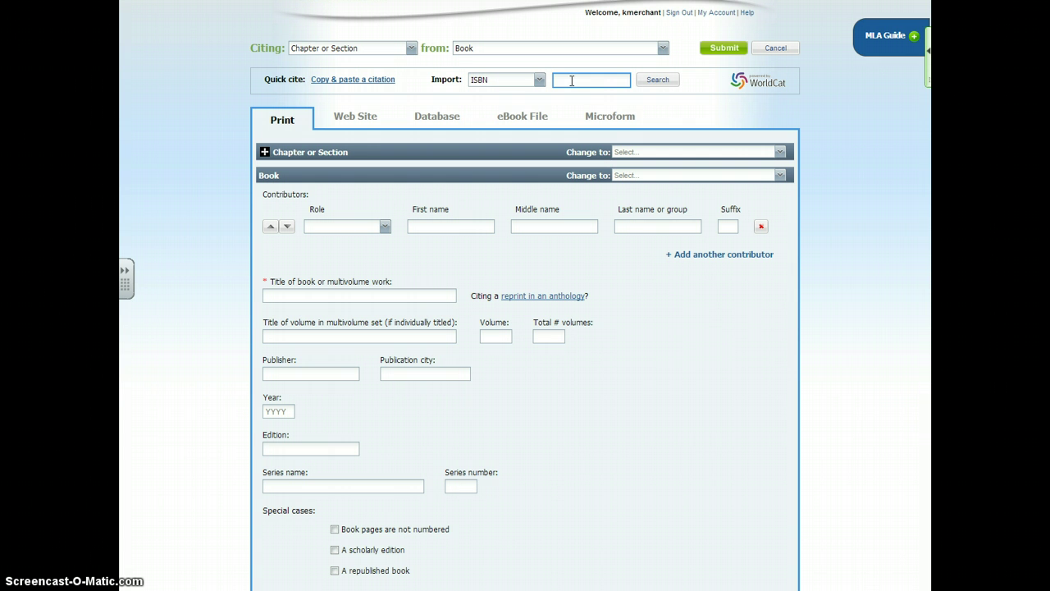
text(0195023194)
click(662, 80)
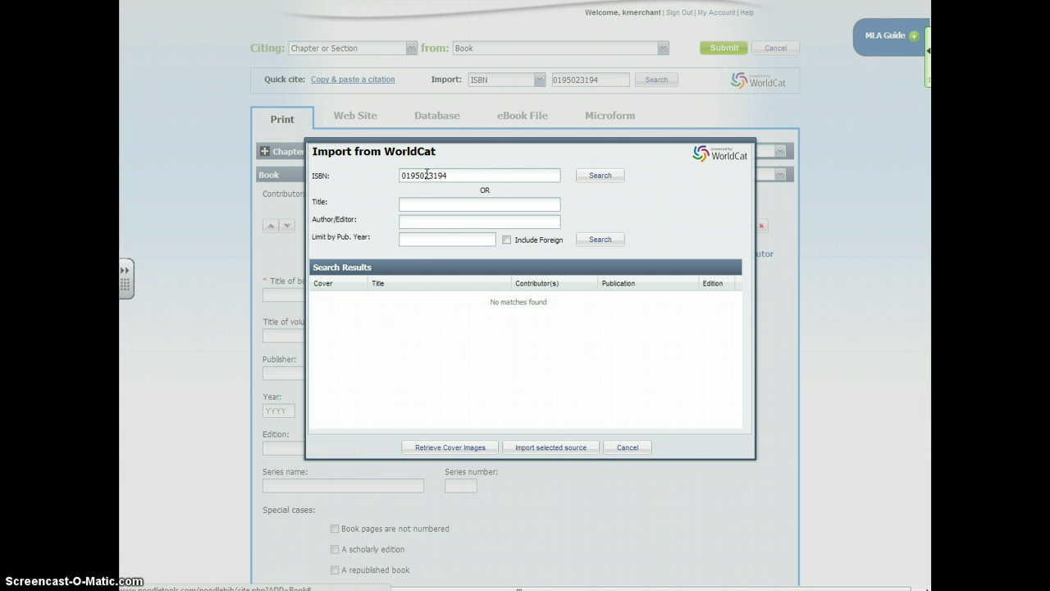
click(427, 174)
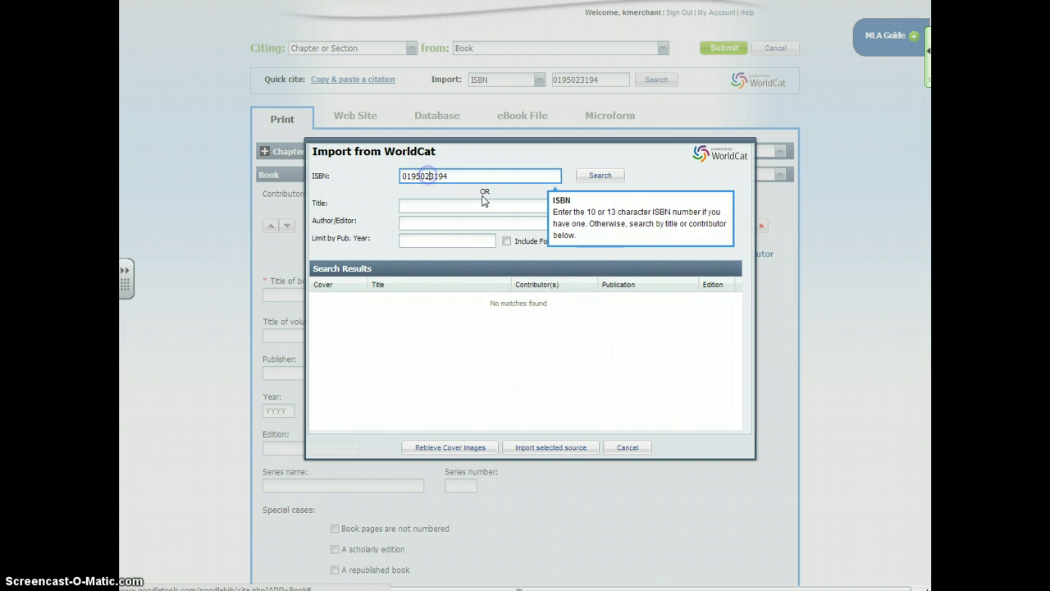
text(9)
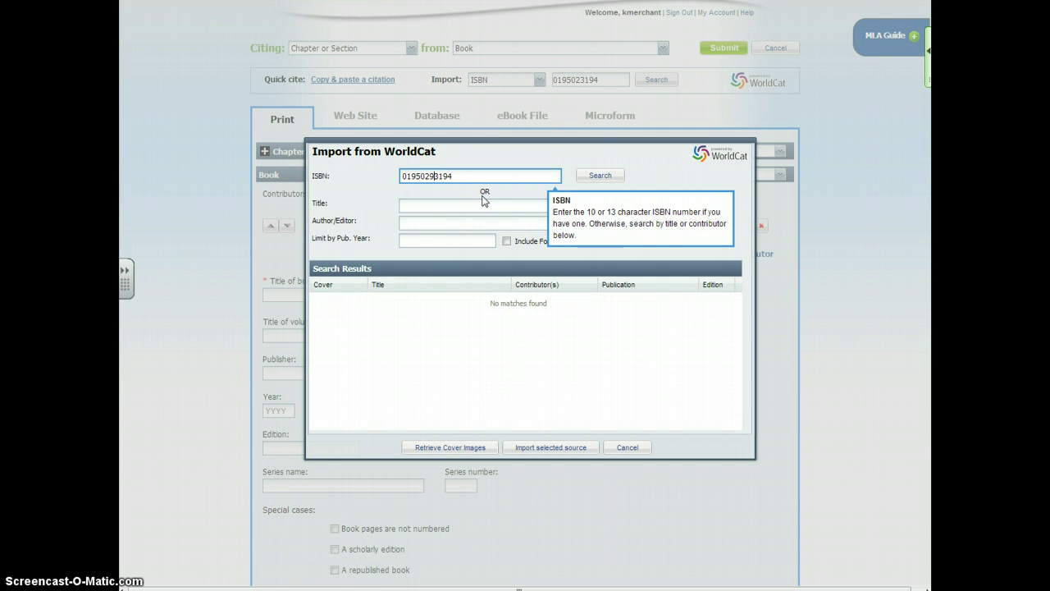
key(BackSpace)
click(599, 175)
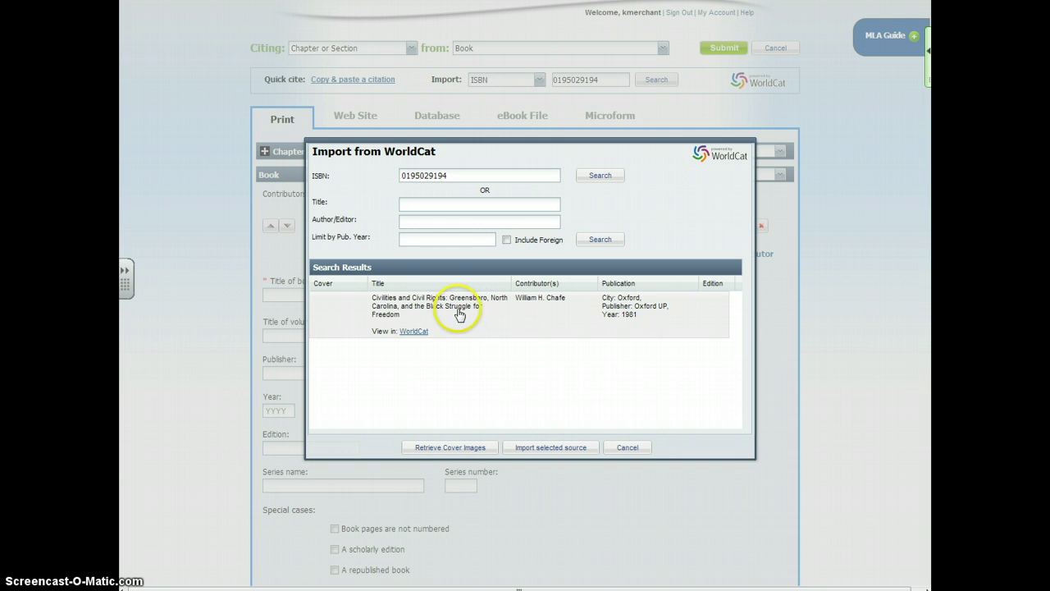
click(572, 317)
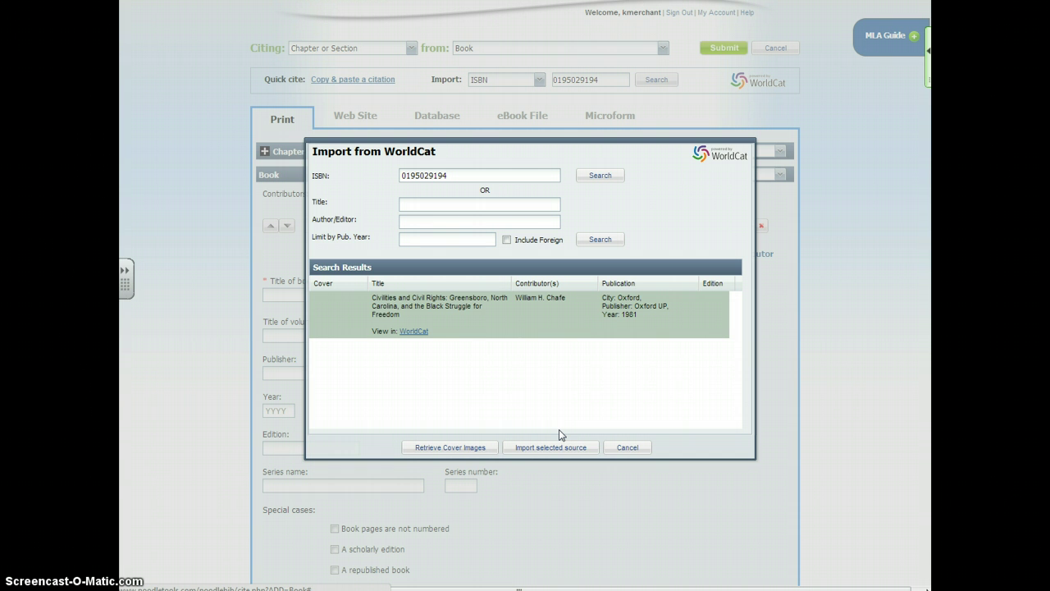
click(563, 329)
click(630, 444)
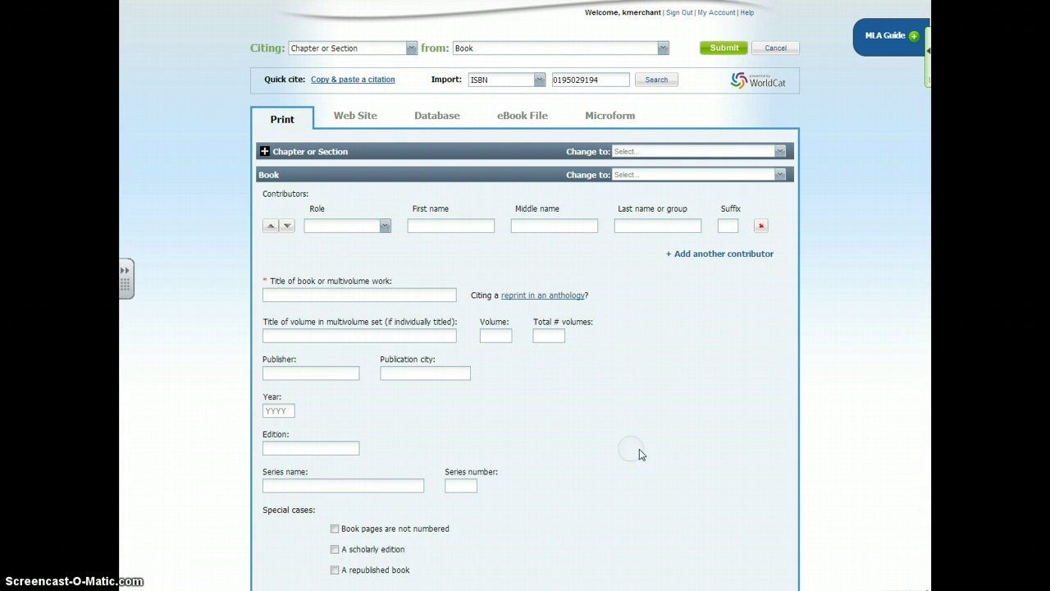
Step: Add author William H. Chafe and type the title 'Civilities and Civil Rights: Greensboro, North Carolina…'
click(363, 225)
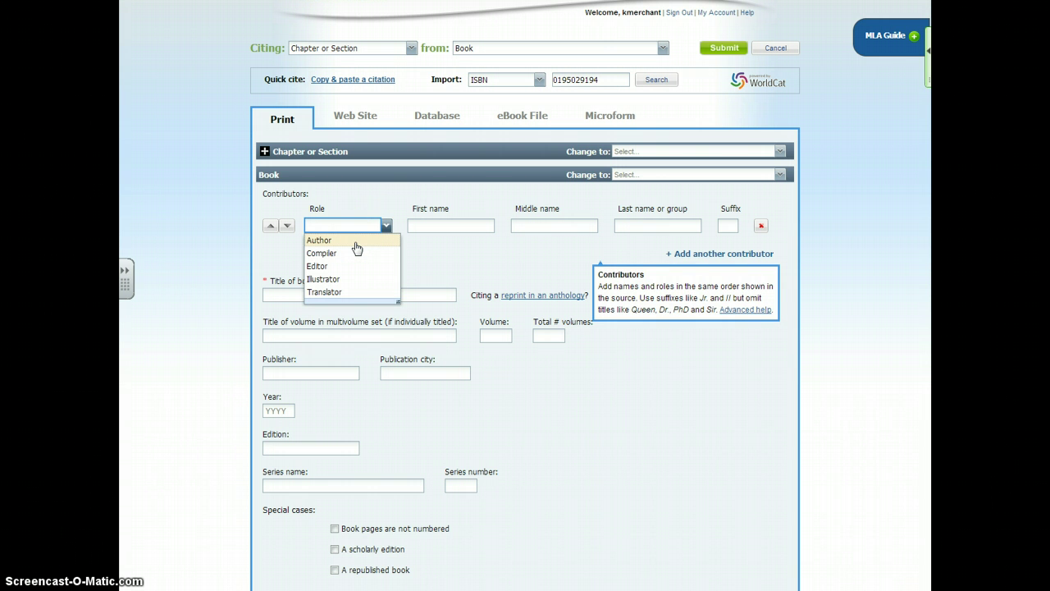
click(356, 245)
click(443, 227)
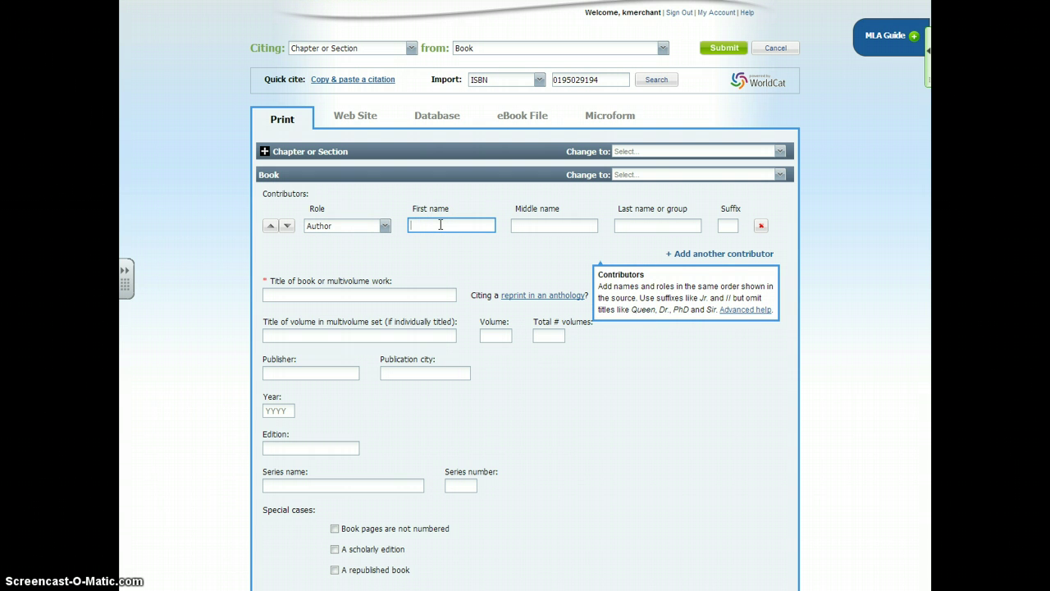
text(Willam)
key(Tab)
text(H.)
key(Tab)
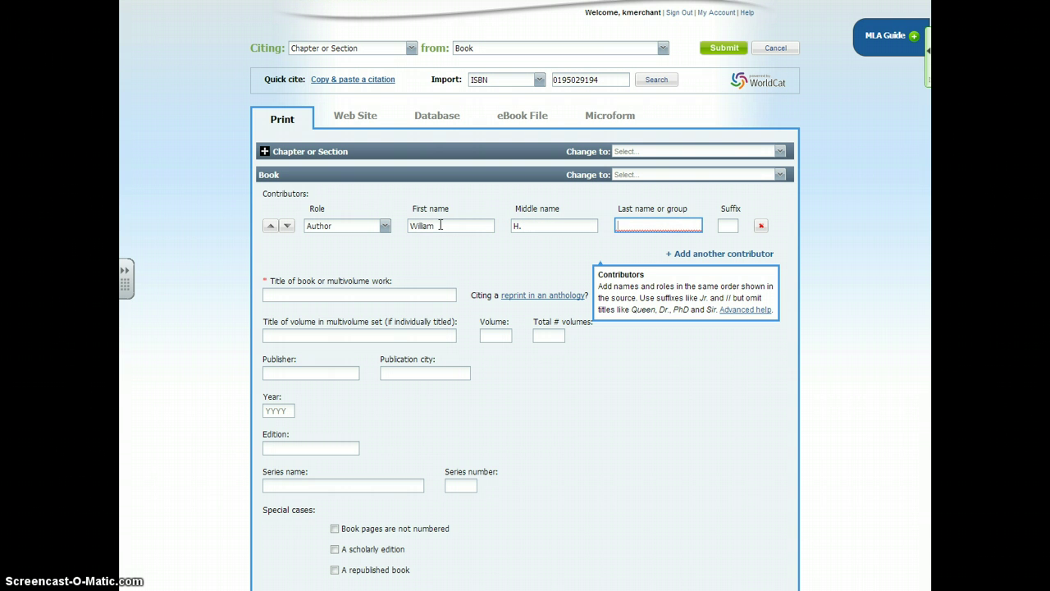
text(Chafe)
key(Tab)
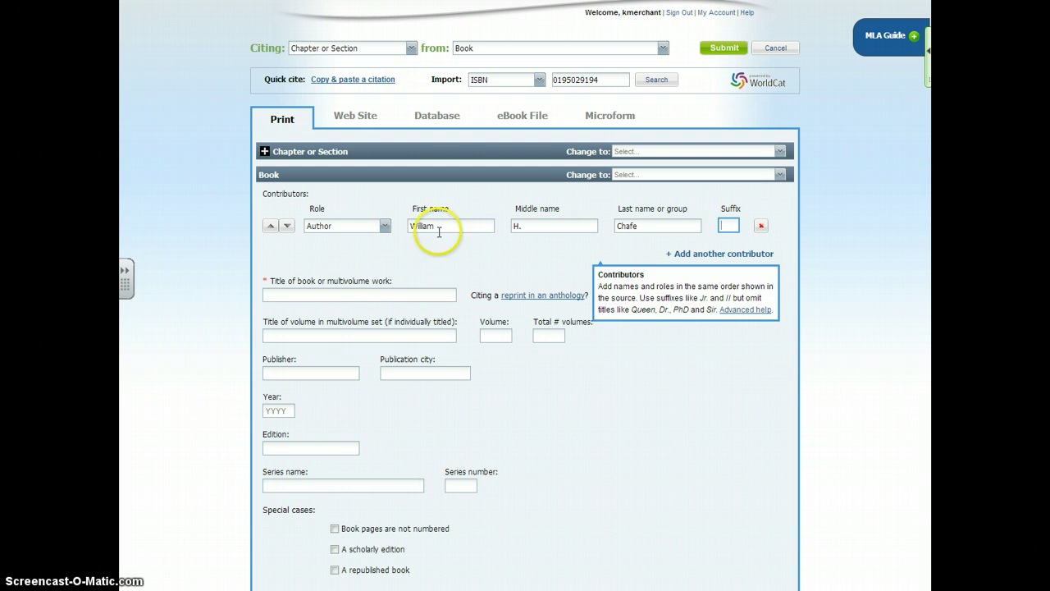
click(364, 295)
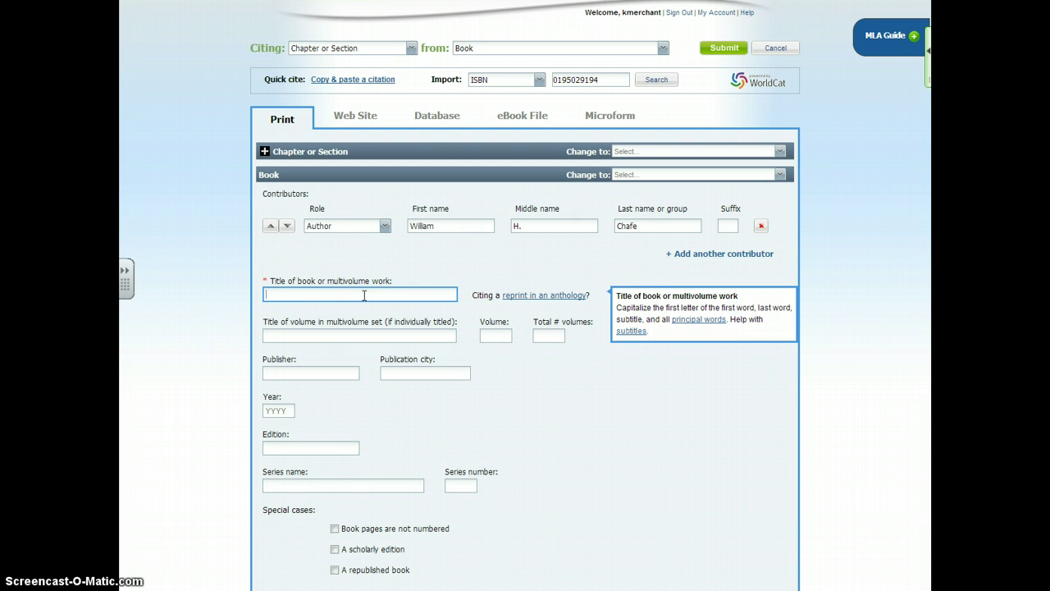
text(Civilities and Civil Rights: Greens)
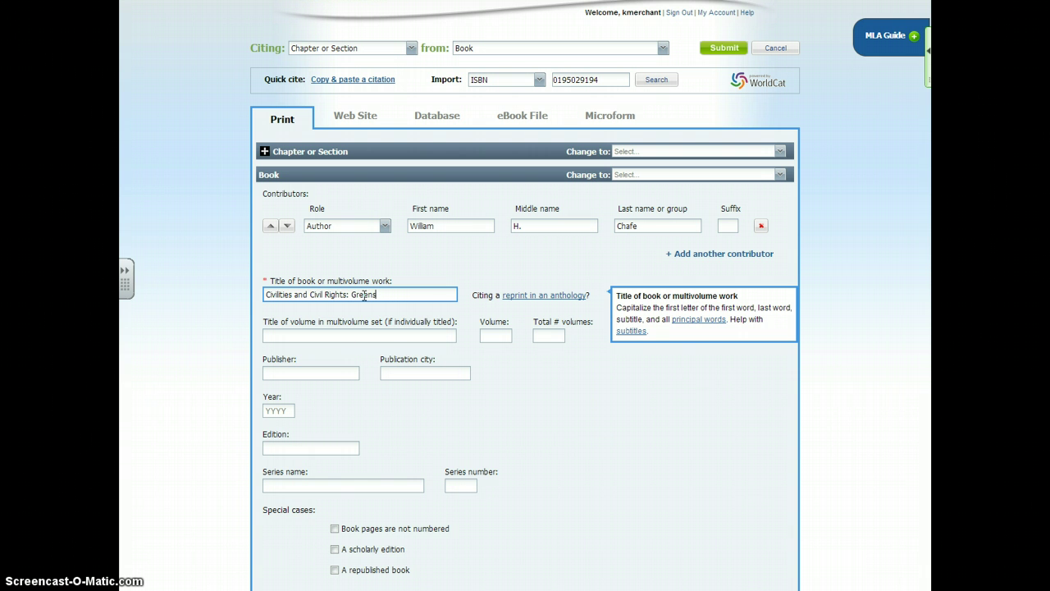
text(boro, North Carolina and the Black St)
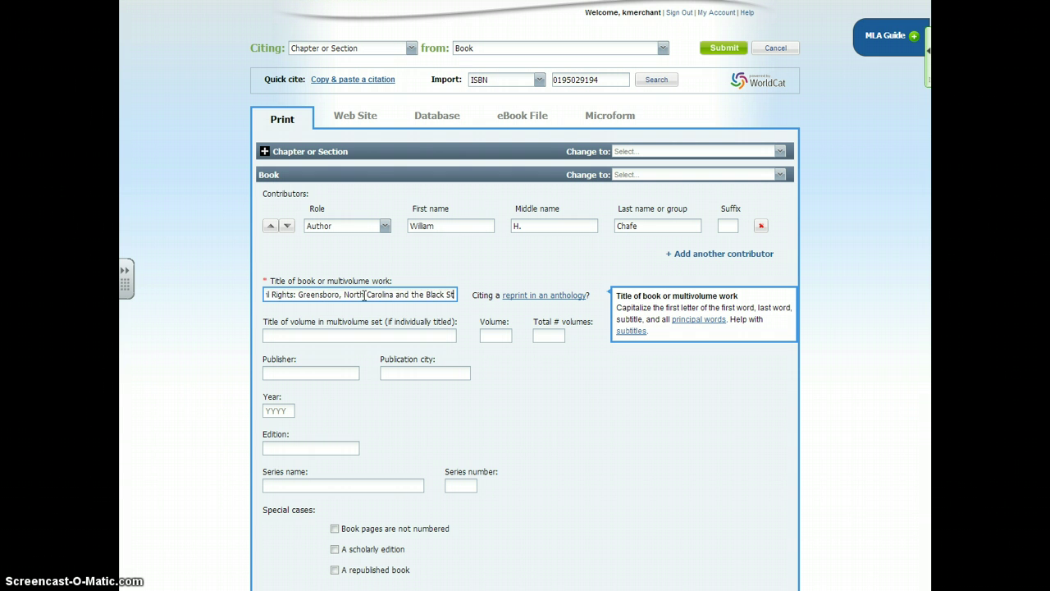
text(ruggle for Freedo)
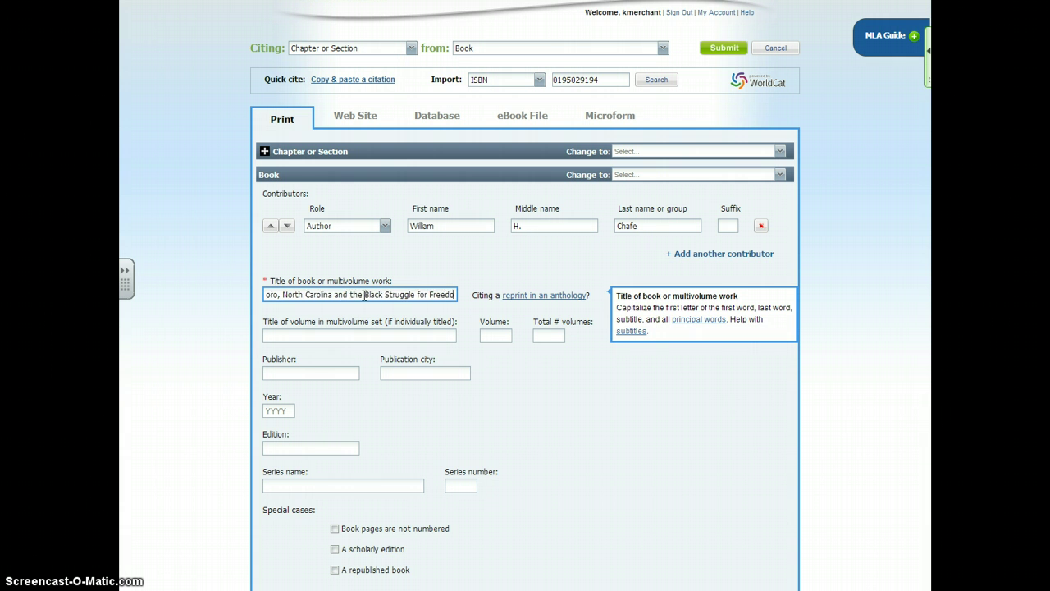
text(m)
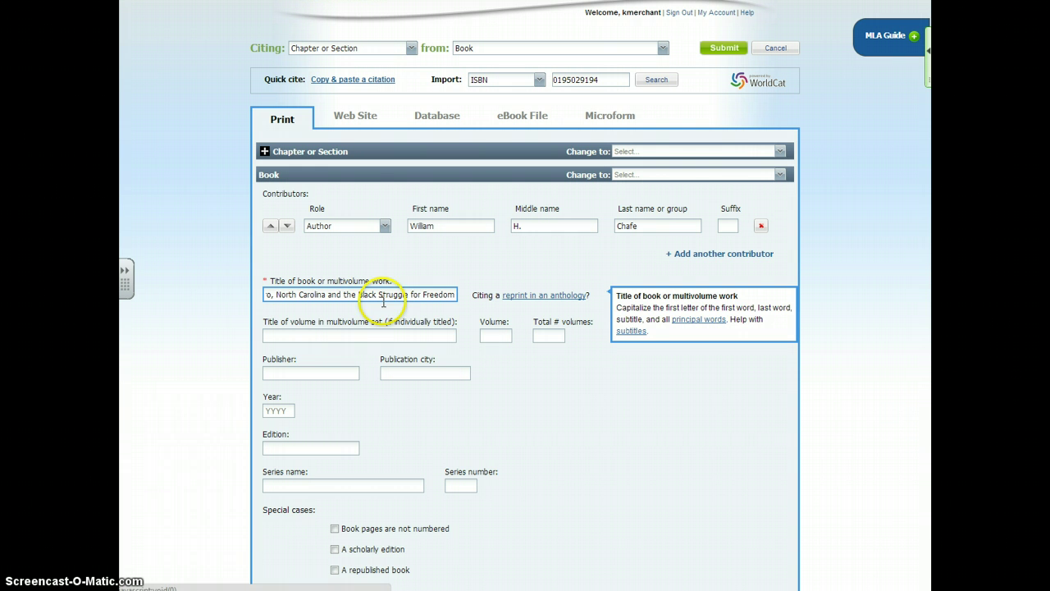
Step: Fill in Oxford UP as publisher, London as publication city, and 1981 as the year
click(314, 370)
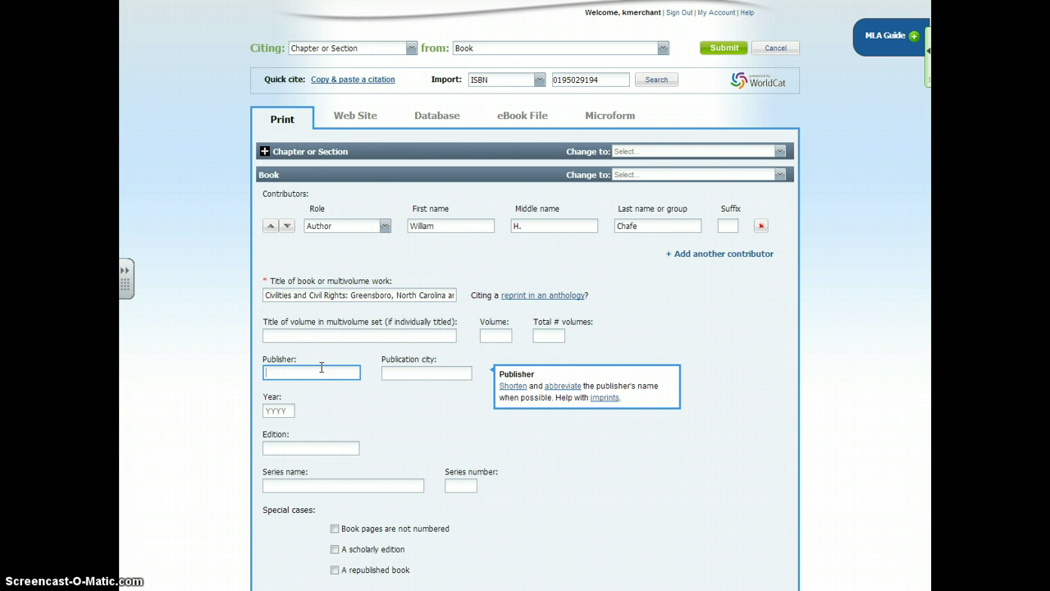
text(Oxford uP)
key(BackSpace)
key(BackSpace)
text(UP)
key(Tab)
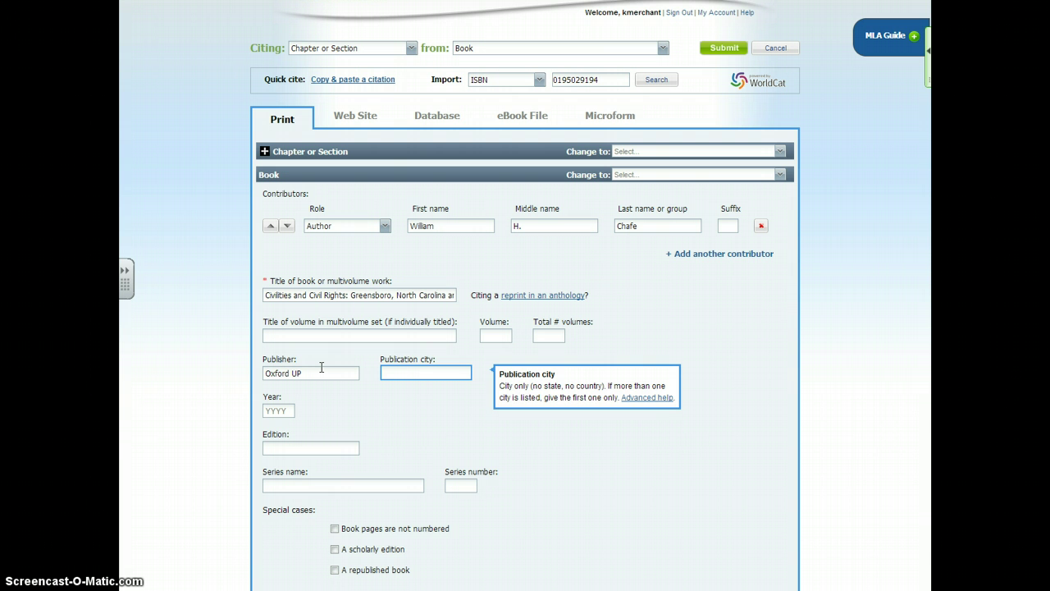
text(London)
click(279, 410)
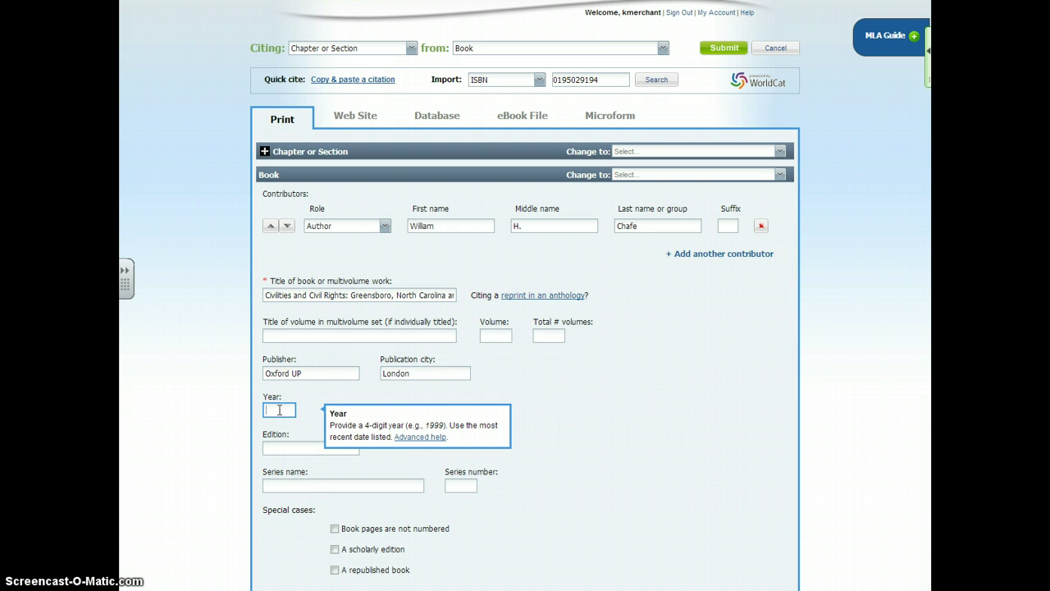
text(198)
text(1)
click(253, 420)
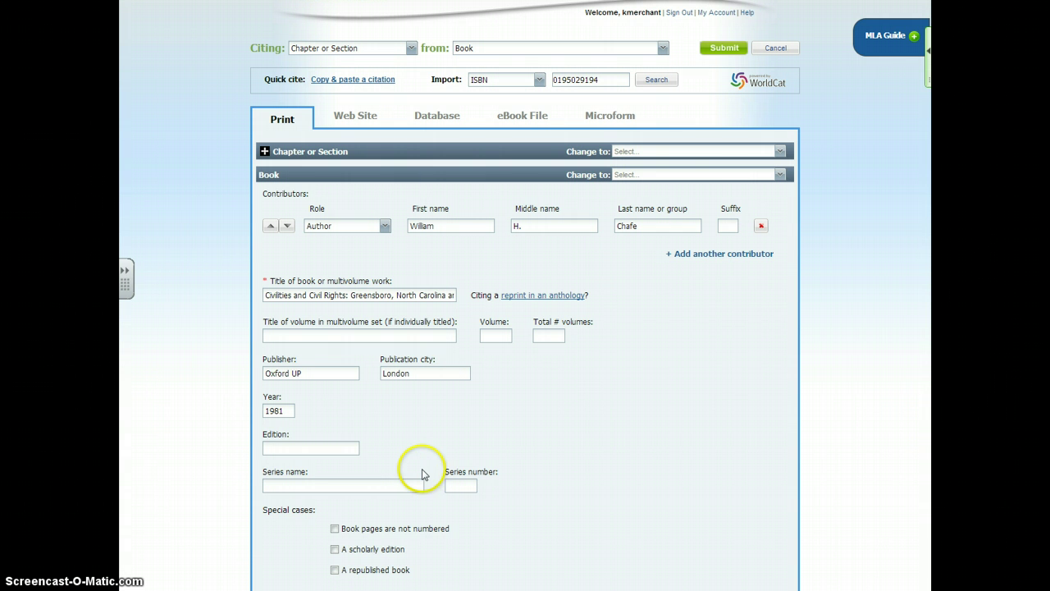
Step: Scroll past the Annotation section and submit the Civilities and Civil Rights book citation
scroll(474, 438, down, 1)
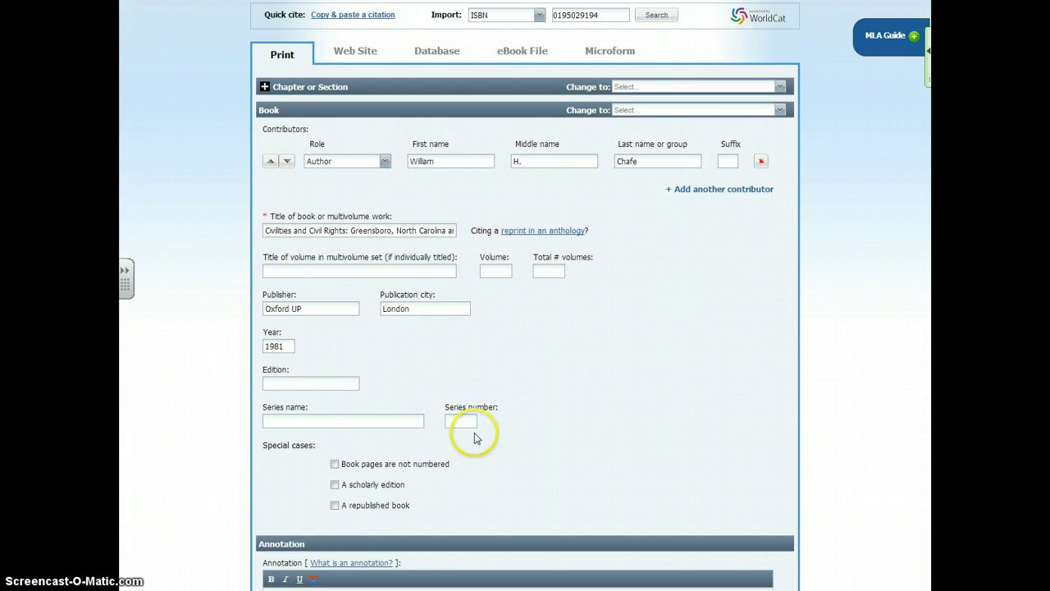
scroll(475, 438, down, 1)
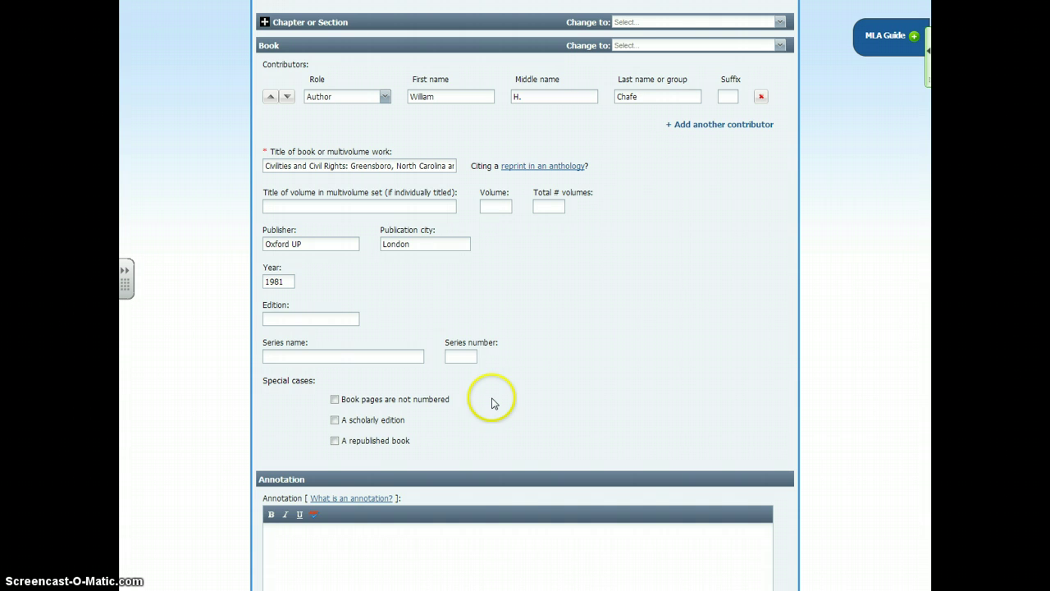
scroll(492, 399, down, 2)
scroll(492, 399, down, 1)
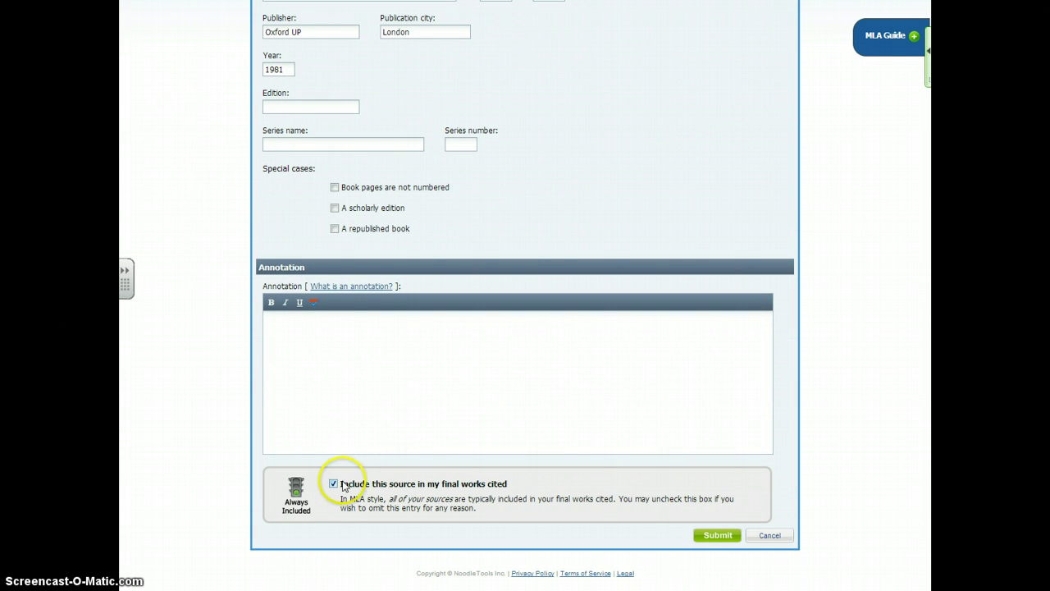
click(713, 536)
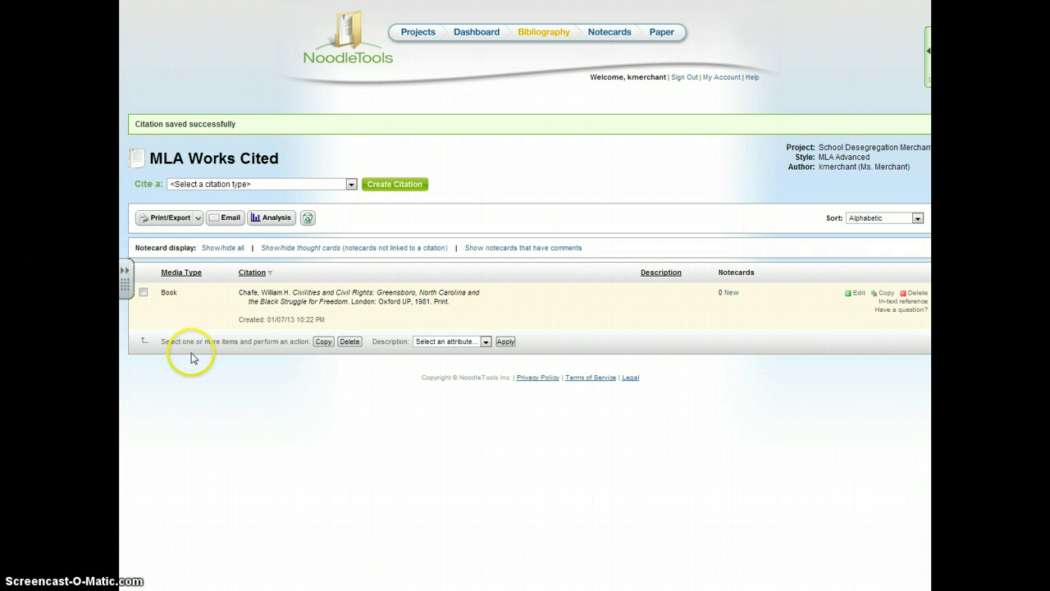
Step: Select the Chafe book citation and apply the Secondary source description to it
click(143, 293)
click(472, 342)
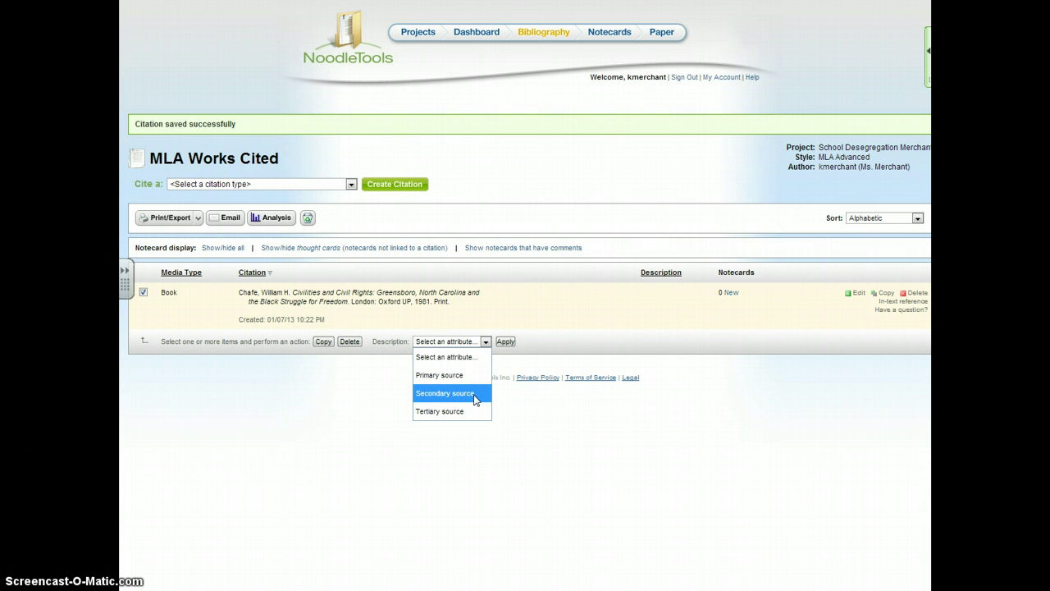
click(474, 397)
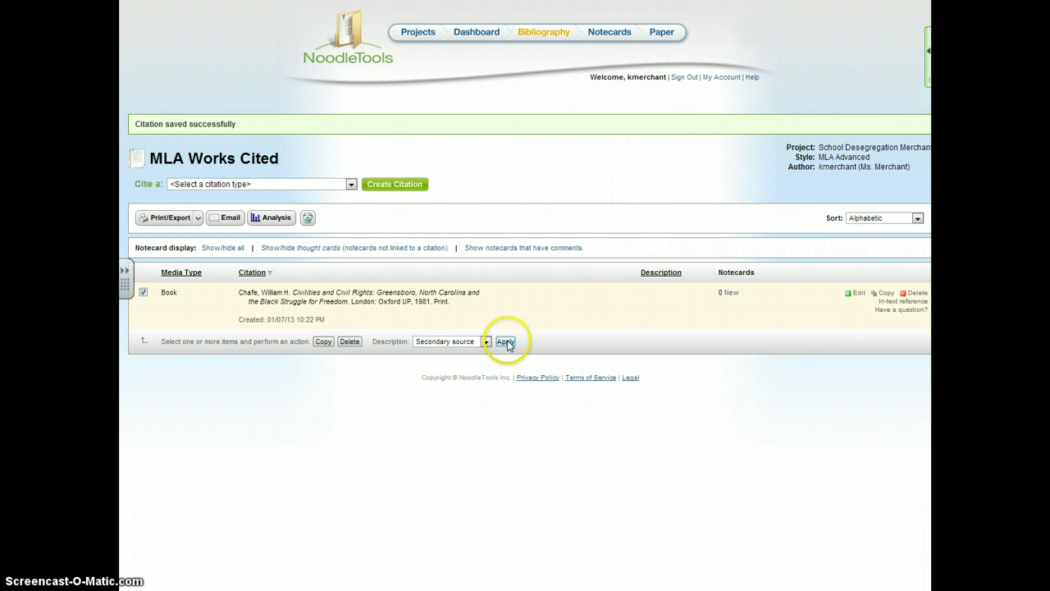
click(506, 342)
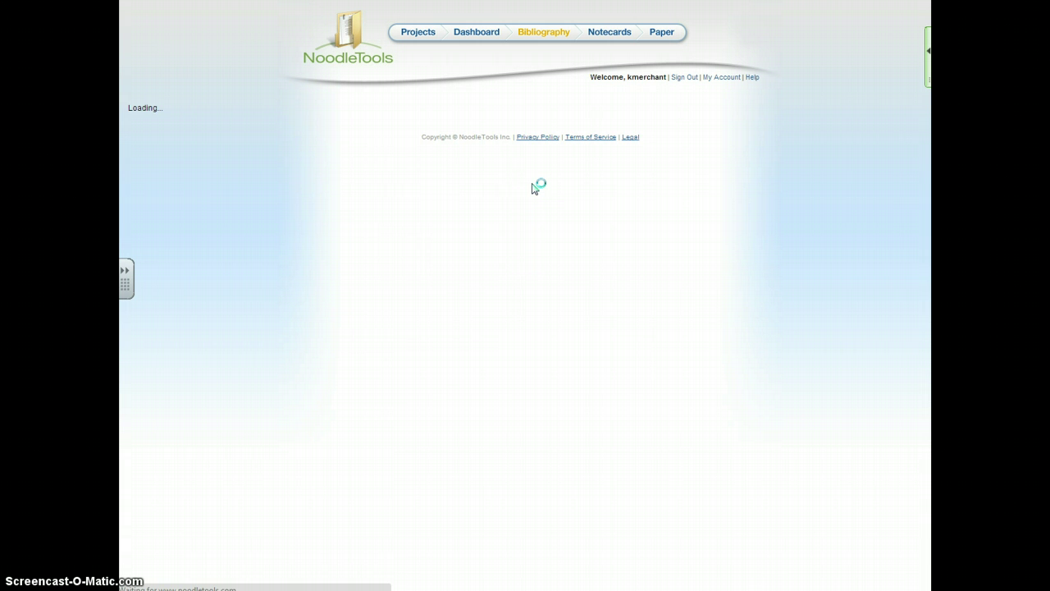